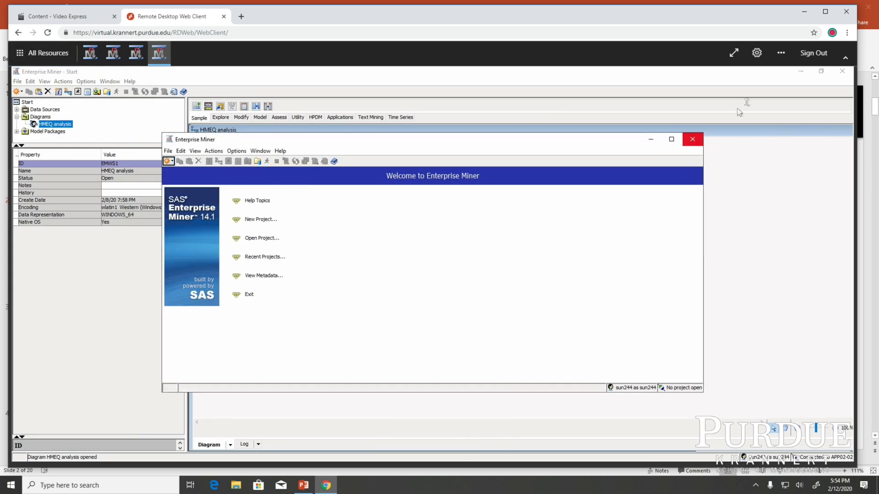
- Open the Start project from the MGMT571 folder on the W: network drive and maximize its window
left_click(801, 71)
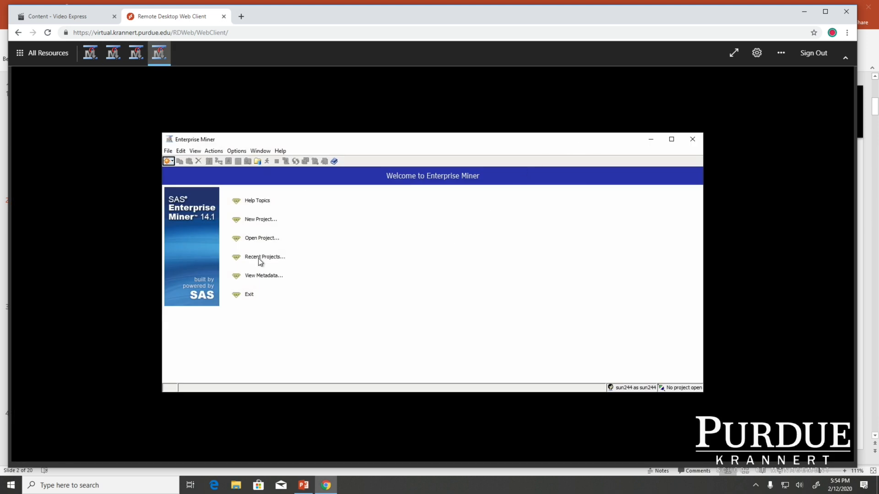
left_click(259, 240)
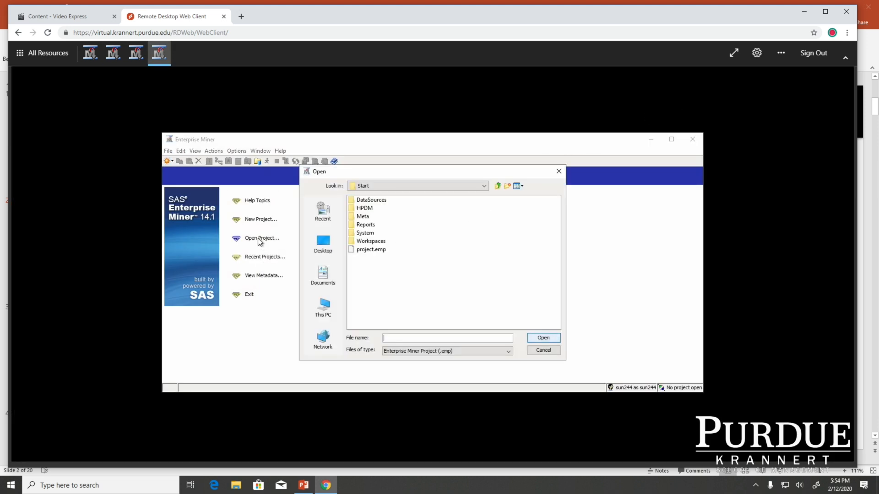
left_click(322, 313)
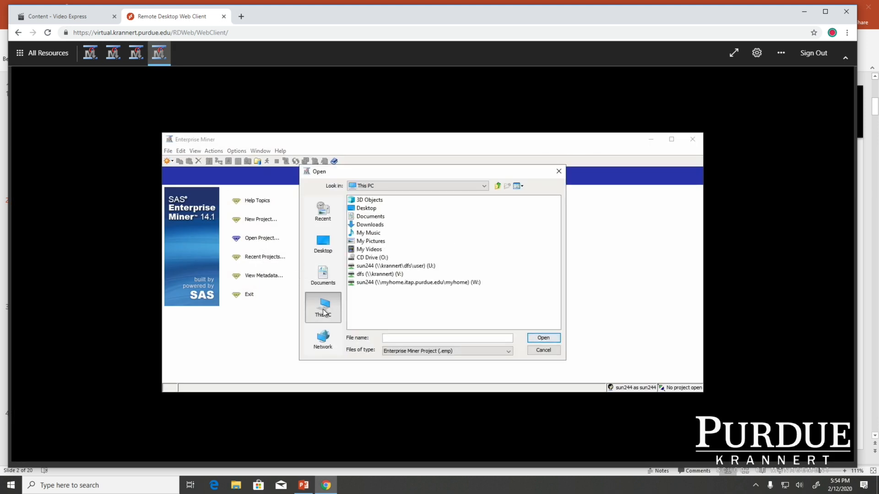
double_click(417, 283)
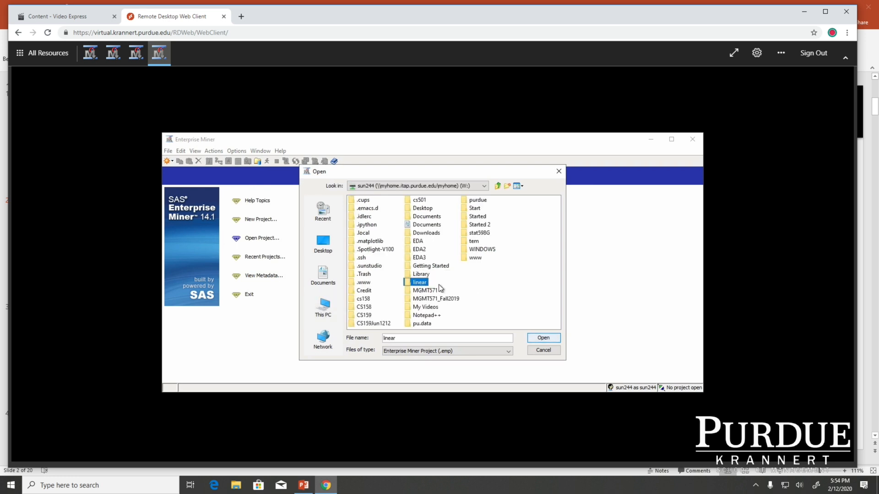
double_click(431, 292)
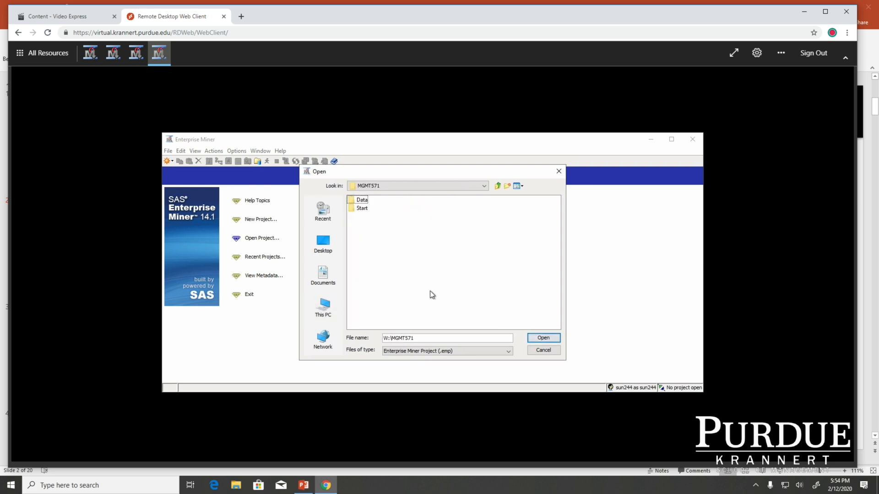
left_click(361, 208)
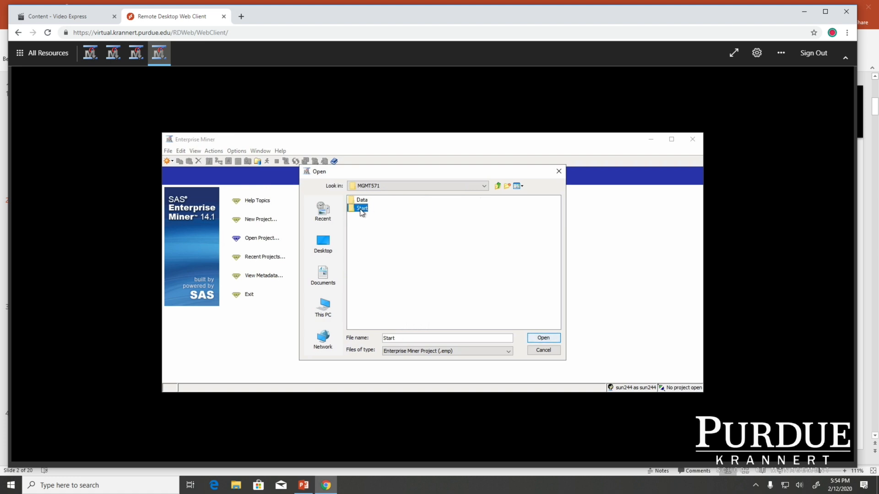
left_click(537, 338)
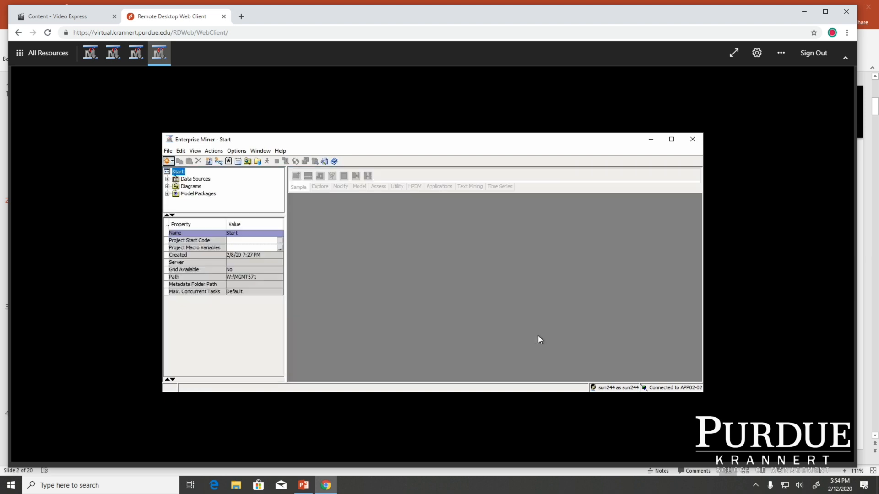
left_click(671, 139)
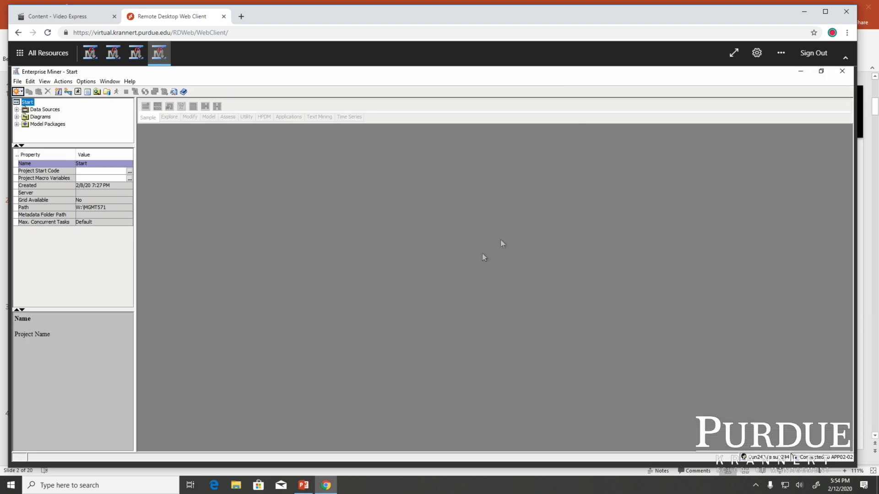
- Open the HMEQ analysis diagram from the project's diagrams, breaking its existing lock
left_click(17, 117)
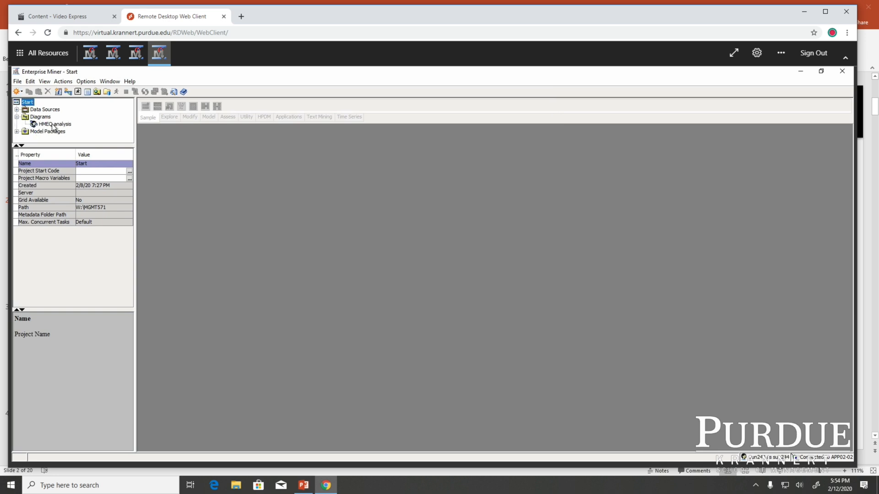
double_click(52, 124)
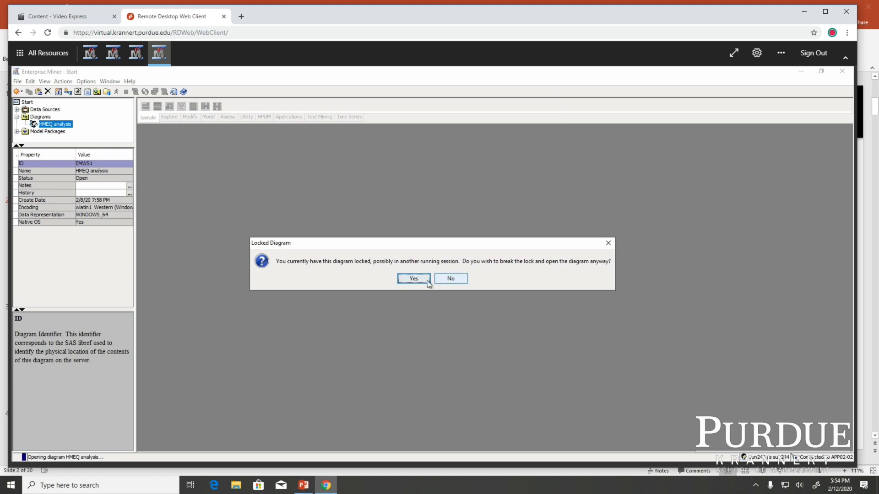
left_click(413, 278)
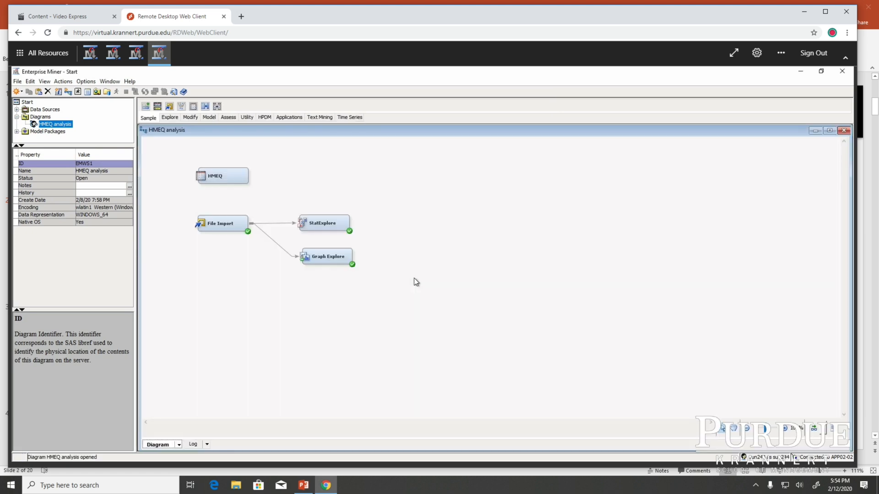
- Add a Filter node from the Sample group to the diagram and place it below the Graph Explore node
left_click(219, 218)
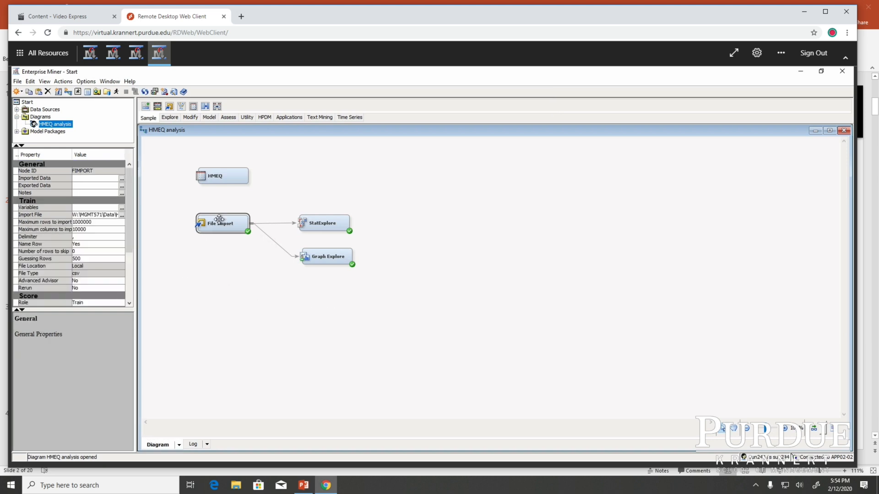
left_click(320, 305)
left_click(214, 224)
left_click(317, 302)
right_click(315, 302)
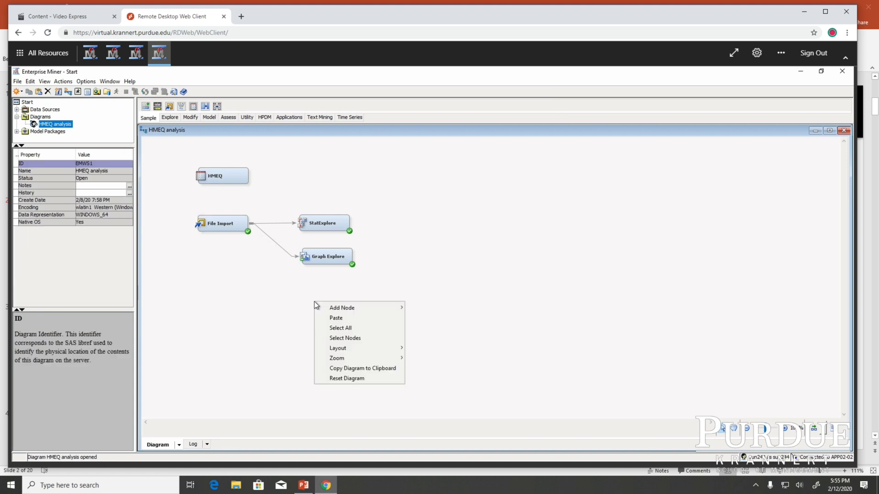
mouse_move(323, 310)
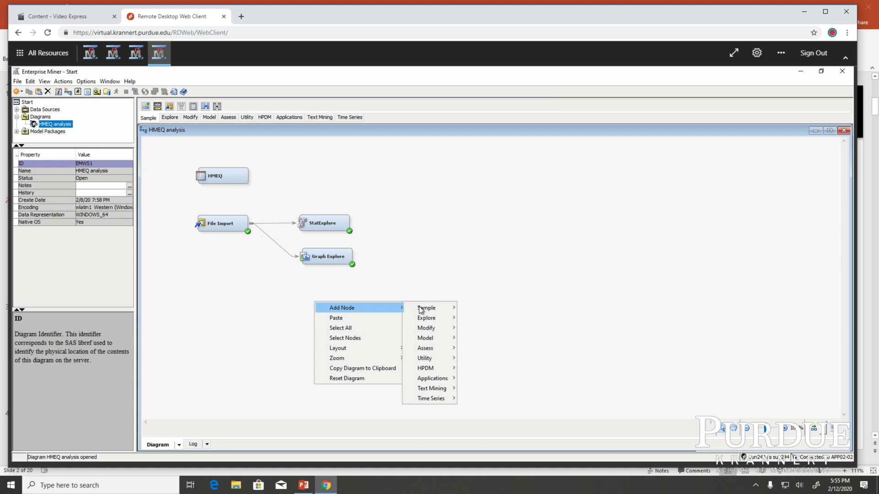
mouse_move(421, 310)
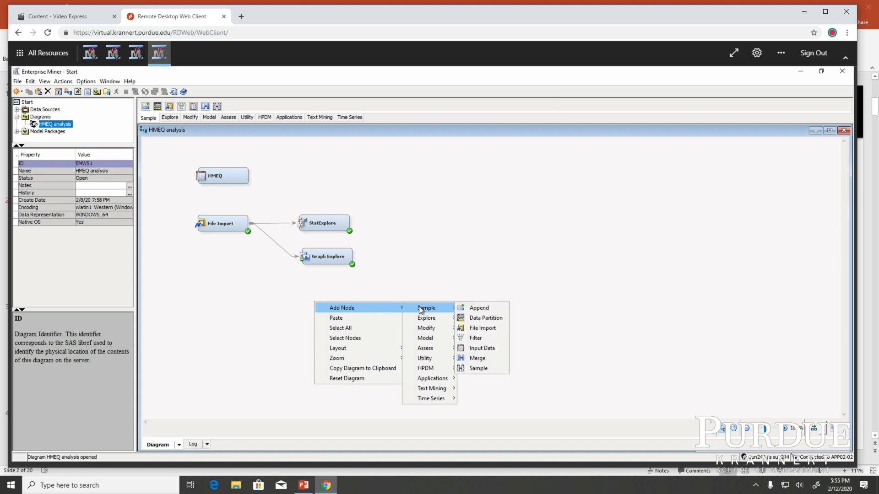
left_click(483, 337)
left_click_drag(350, 313, 340, 314)
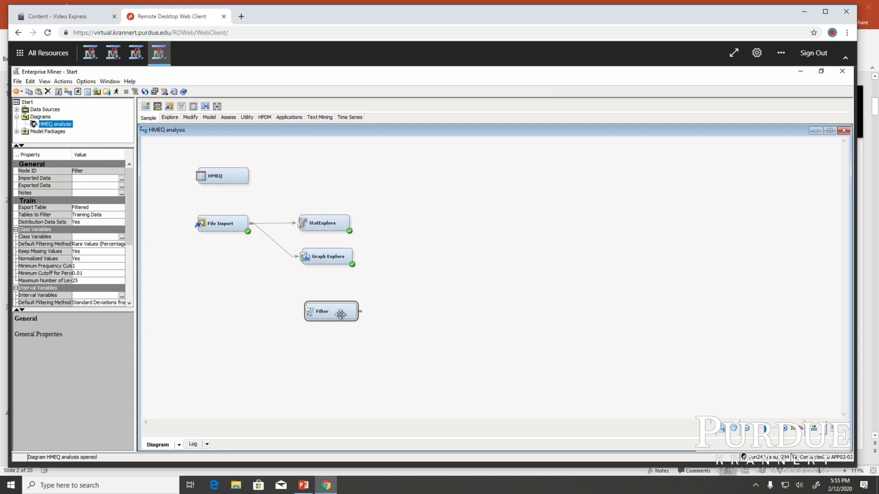
- Connect the File Import node to the Filter node and enlarge the property sheet to show the full settings and values
left_click(231, 224)
left_click_drag(251, 220, 339, 311)
left_click_drag(79, 310, 76, 438)
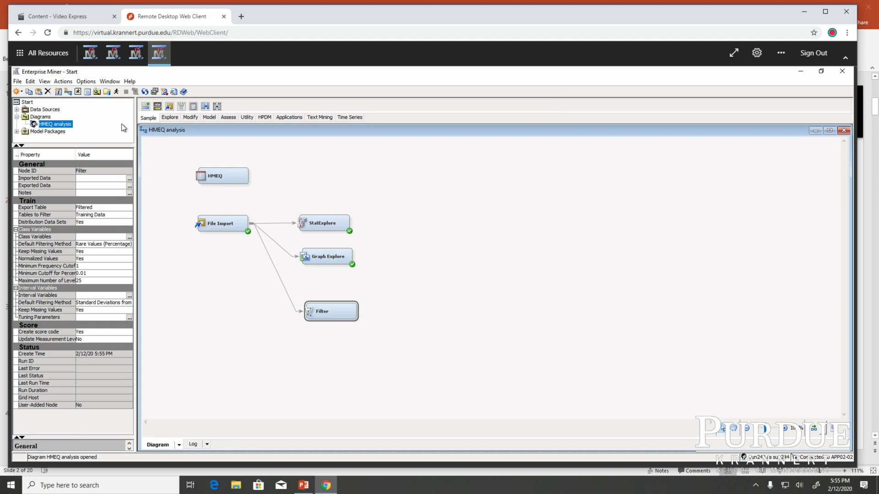
left_click_drag(133, 120, 198, 121)
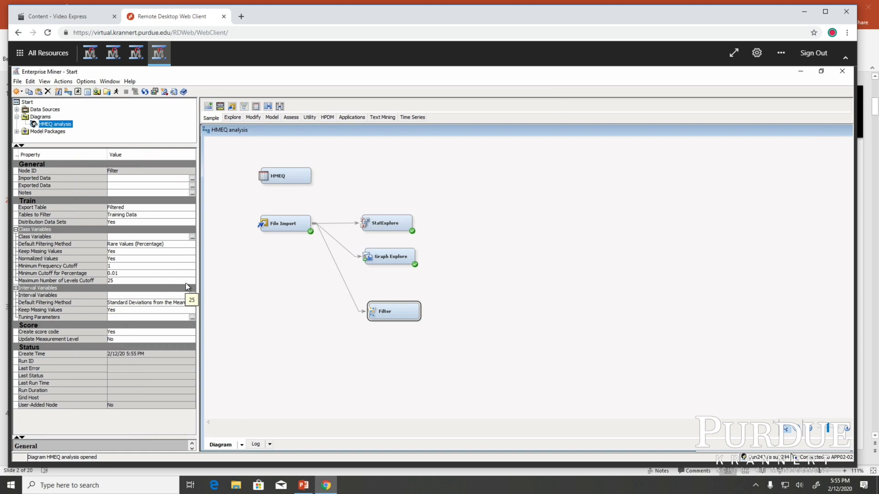
- Review the default filtering methods for class variables in the Filter node and on slide 3 in PowerPoint, returning to Enterprise Miner
left_click(154, 246)
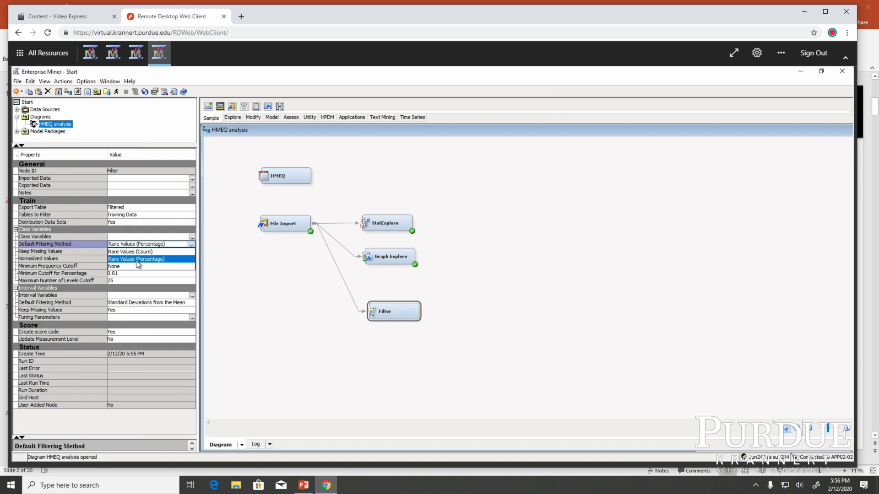
left_click(312, 489)
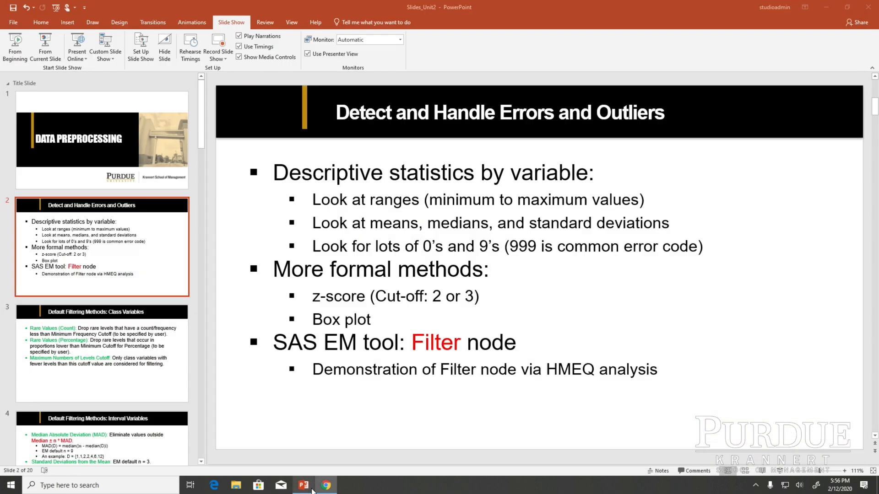
left_click(115, 339)
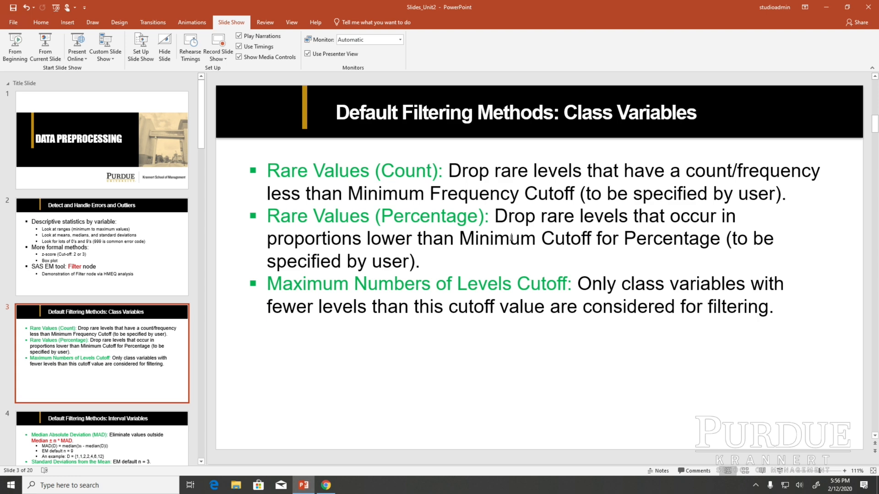
left_click(326, 485)
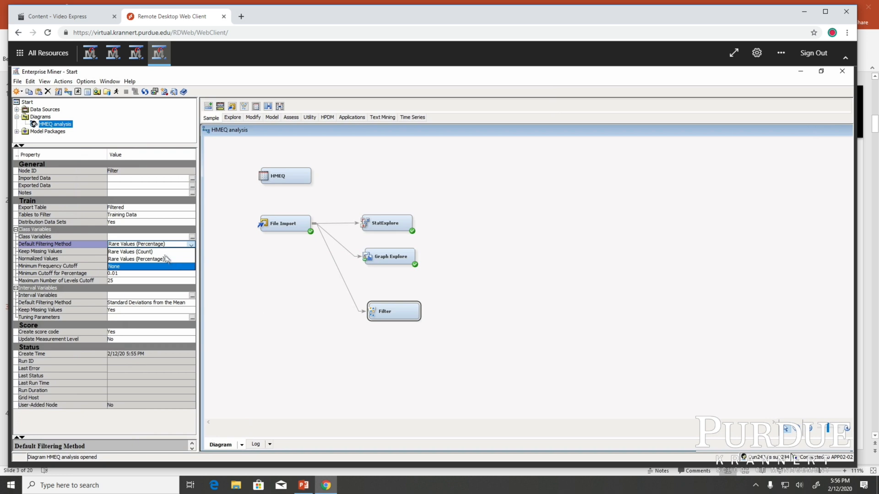
left_click(228, 251)
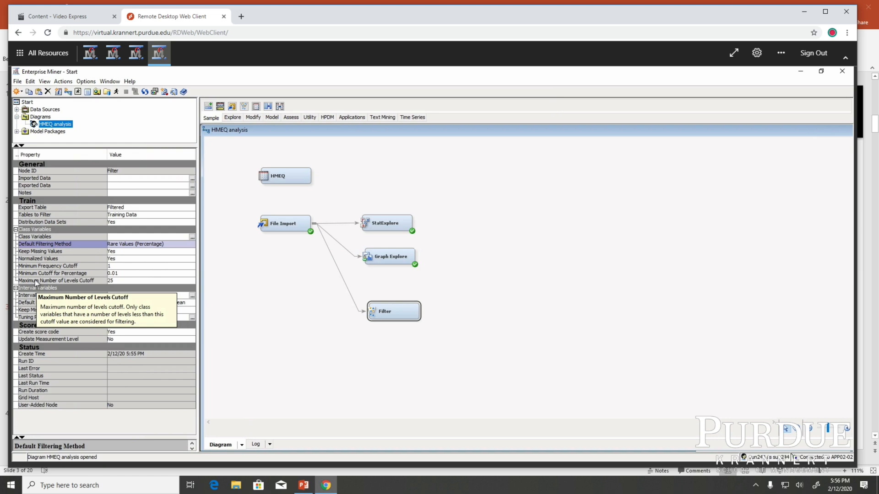
- Inspect the Filter node's minimum percentage and frequency cutoffs and the class variables' default filtering method, keeping Rare Values (Percentage)
left_click(122, 274)
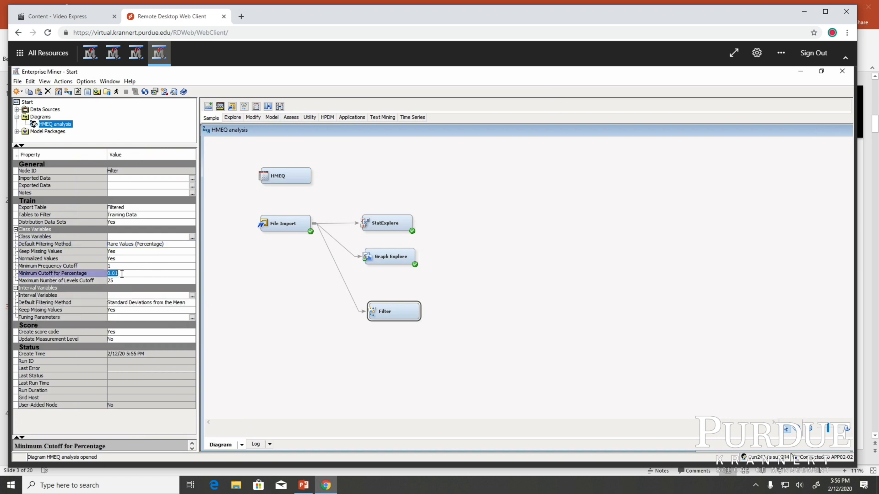
left_click(122, 273)
left_click(117, 267)
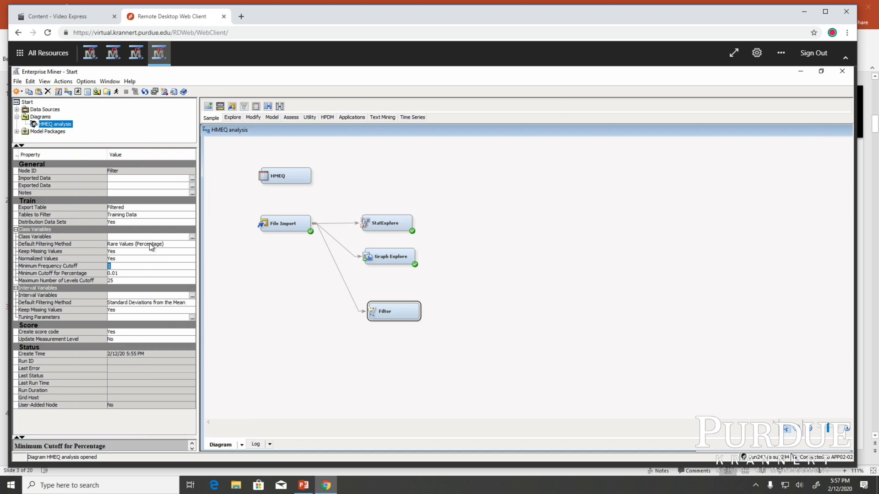
left_click(151, 245)
left_click(151, 256)
left_click(165, 246)
left_click(161, 258)
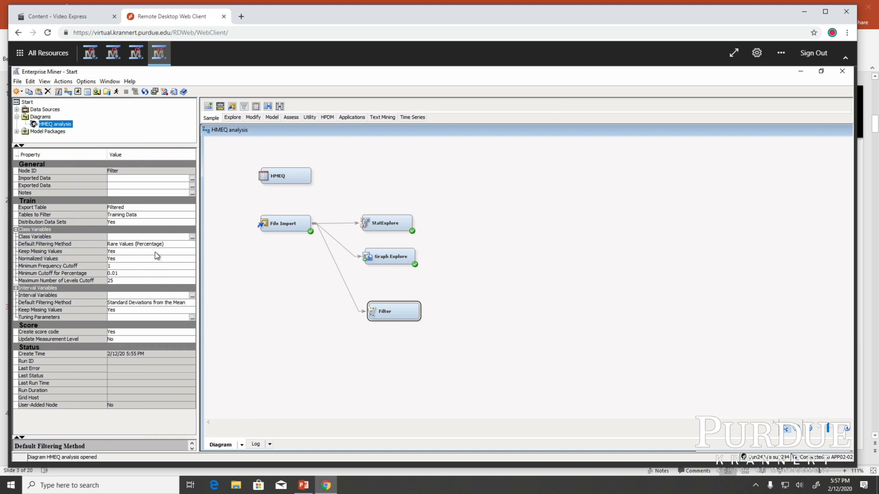
- Examine the per-variable filtering method choices for BAD in the widened Interactive Class Filter, and close it without changes
left_click(192, 238)
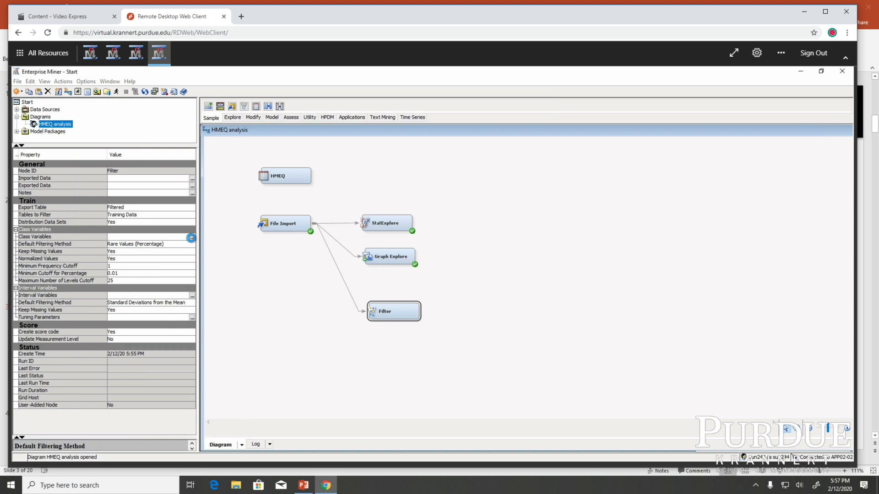
left_click(192, 237)
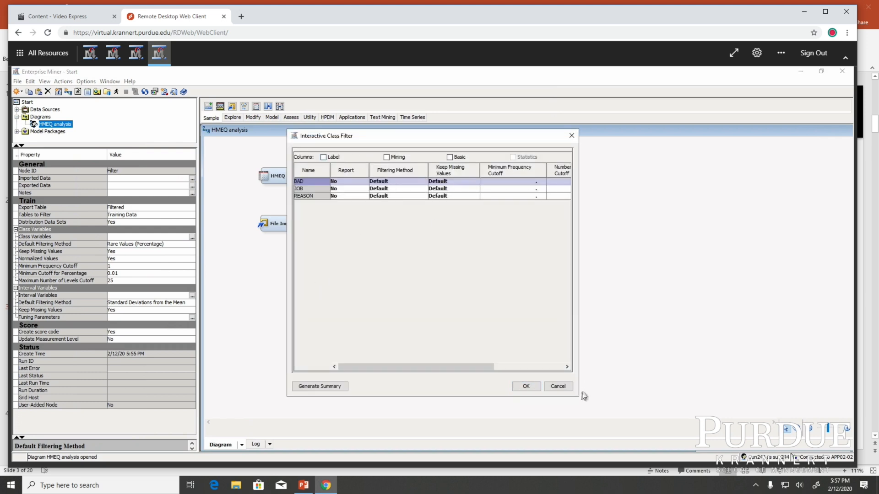
left_click_drag(578, 393, 819, 394)
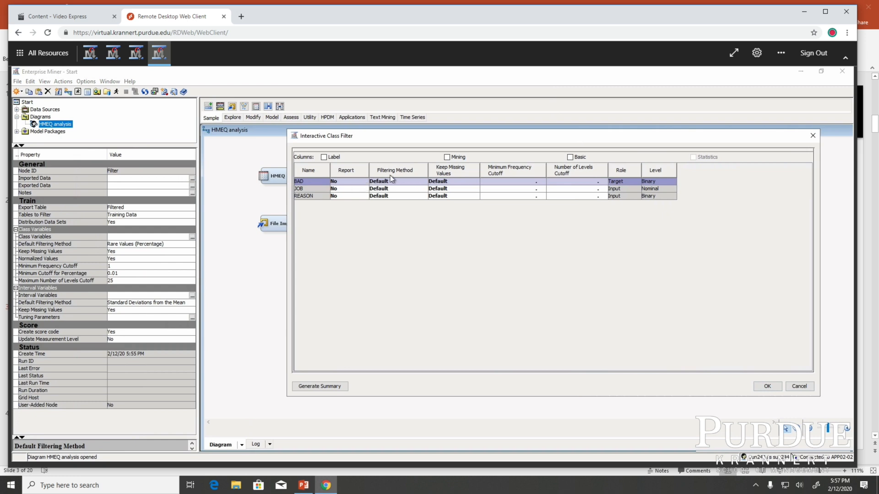
left_click(421, 184)
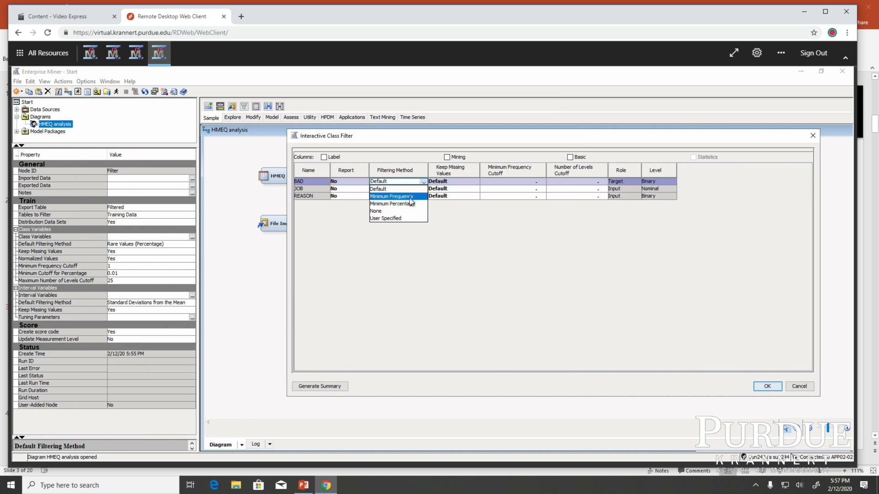
left_click(479, 236)
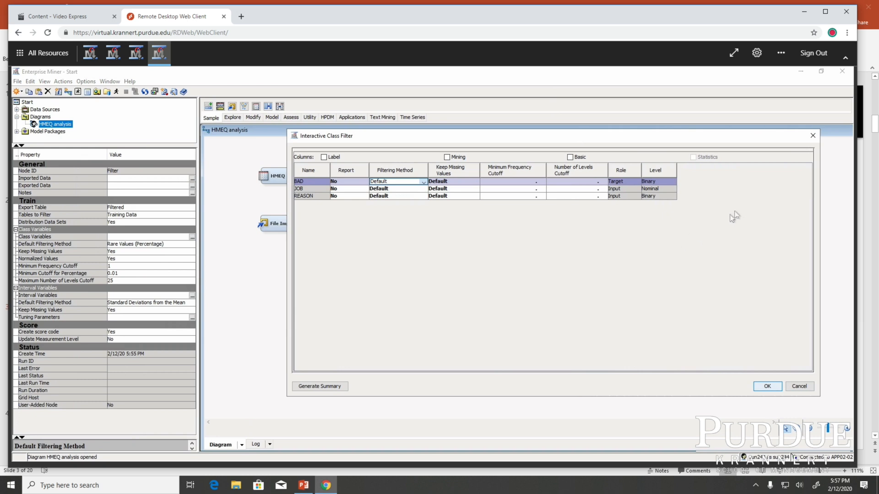
left_click(813, 136)
- Examine the default filtering method choices for interval variables in the Filter node, keeping Standard Deviations from the Mean
left_click(245, 318)
left_click(377, 313)
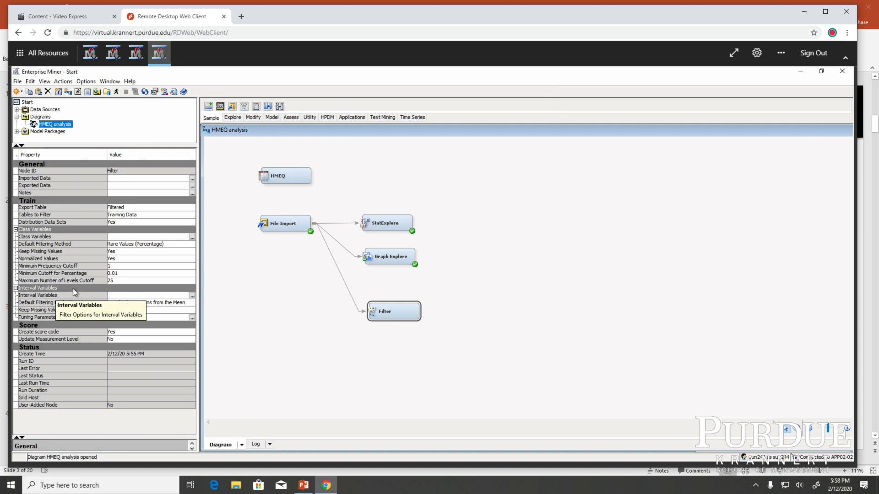
left_click(184, 304)
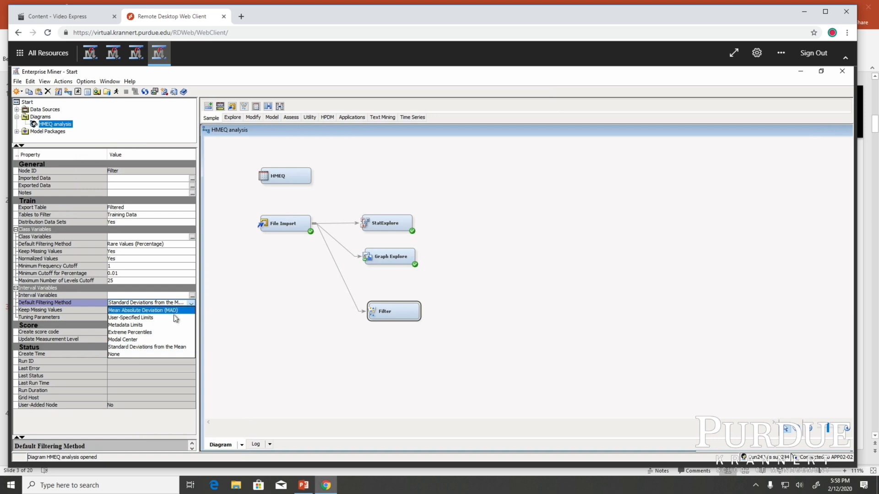
left_click(180, 352)
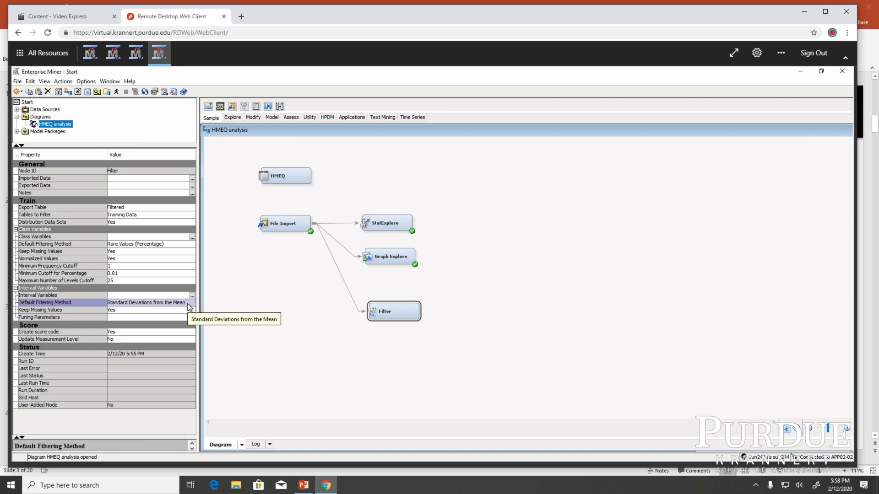
left_click(160, 305)
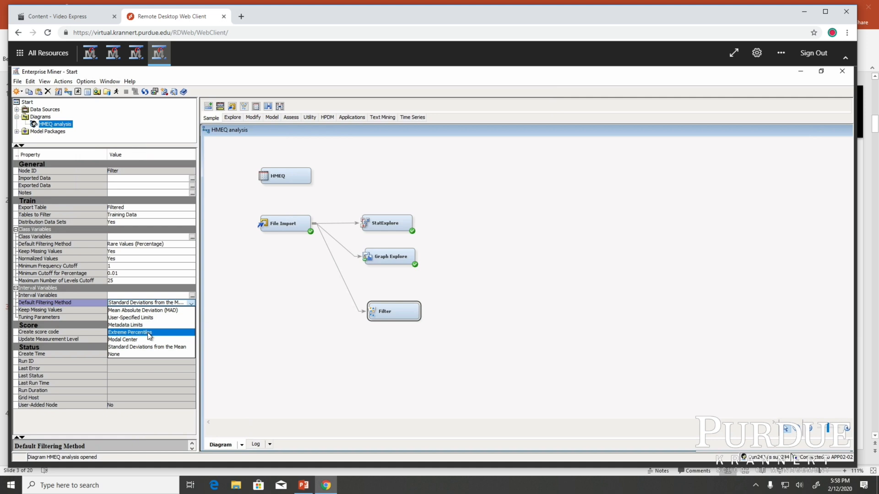
left_click(259, 336)
- Switch to PowerPoint and go to the slide on default filtering methods for interval variables
left_click(303, 485)
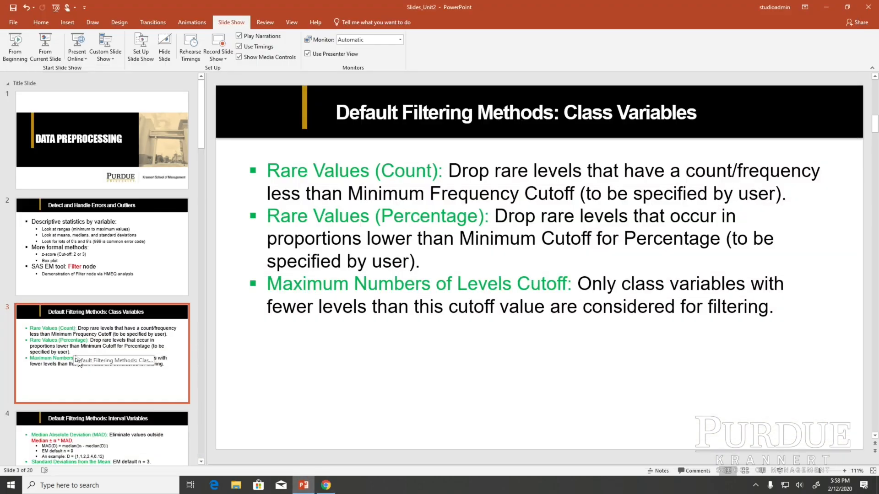
scroll(86, 369, "down", 3)
key("Down")
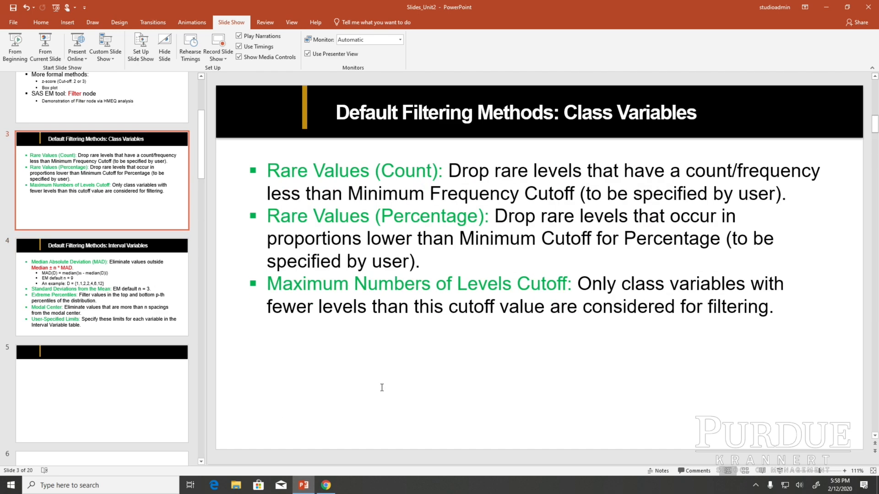